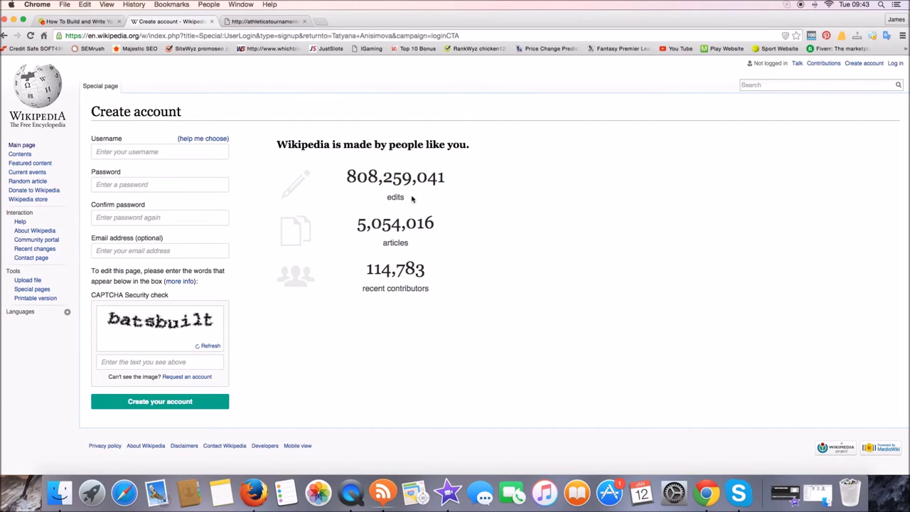
Enter a new username, then the account password and its matching confirmation.
{"action": "left_click", "coordinate": [139, 146]}
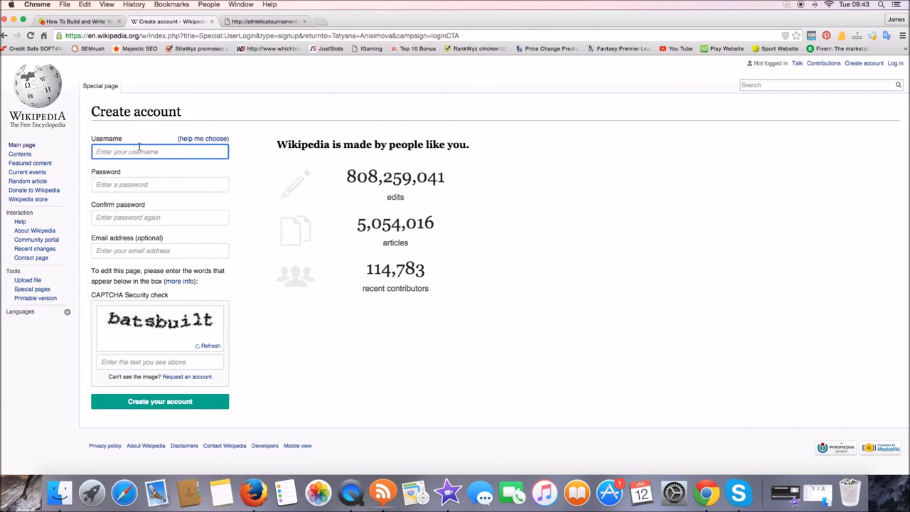
{"action": "type", "text": "j"}
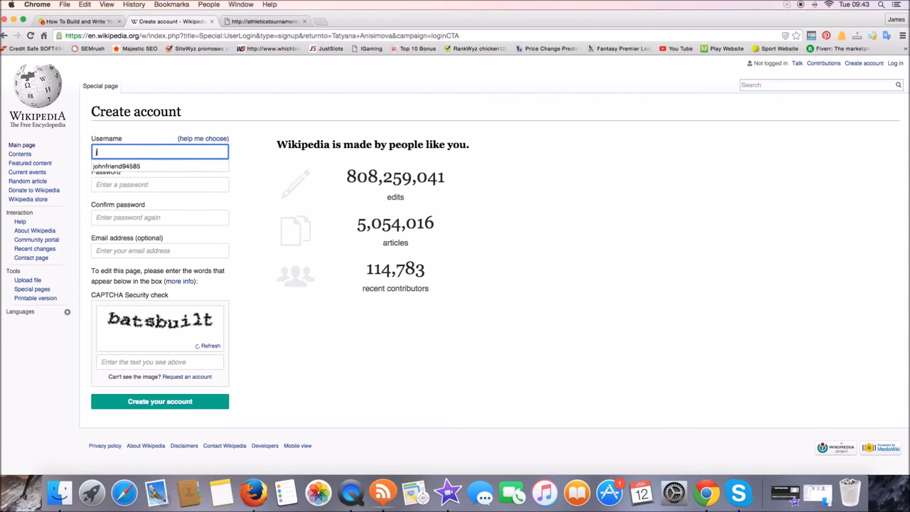
{"action": "type", "text": "ohnsmith59485"}
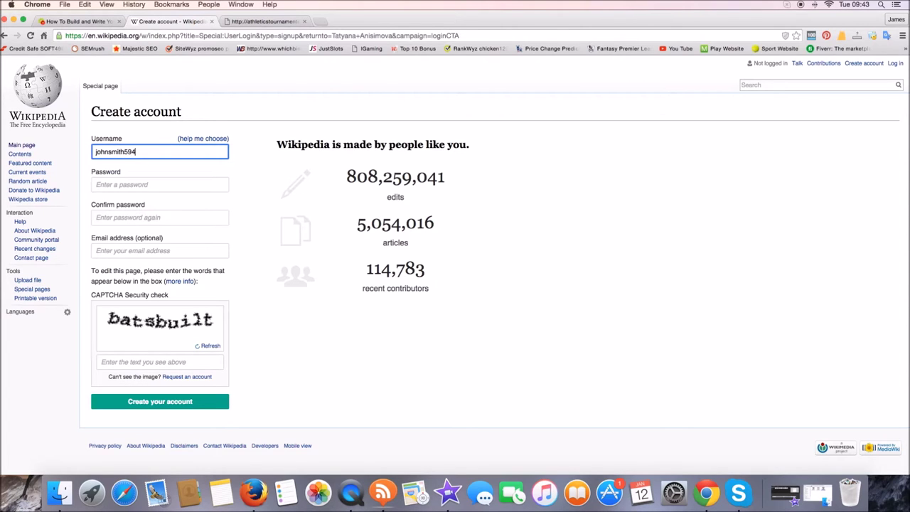
{"action": "left_click", "coordinate": [142, 184]}
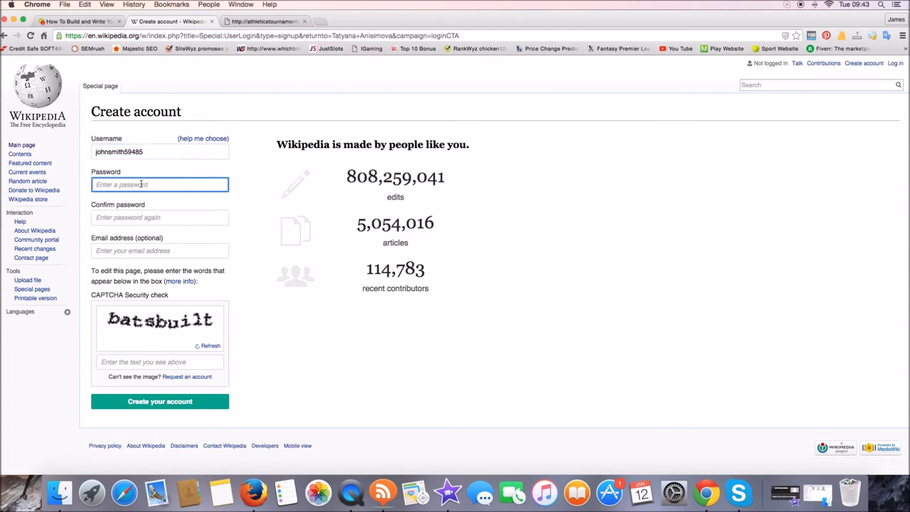
{"action": "type", "text": "******"}
{"action": "key", "text": "BackSpace"}
{"action": "key", "text": "BackSpace"}
{"action": "key", "text": "BackSpace"}
{"action": "key", "text": "BackSpace"}
{"action": "key", "text": "BackSpace"}
{"action": "key", "text": "BackSpace"}
{"action": "type", "text": "******"}
{"action": "key", "text": "Tab"}
{"action": "type", "text": "****"}
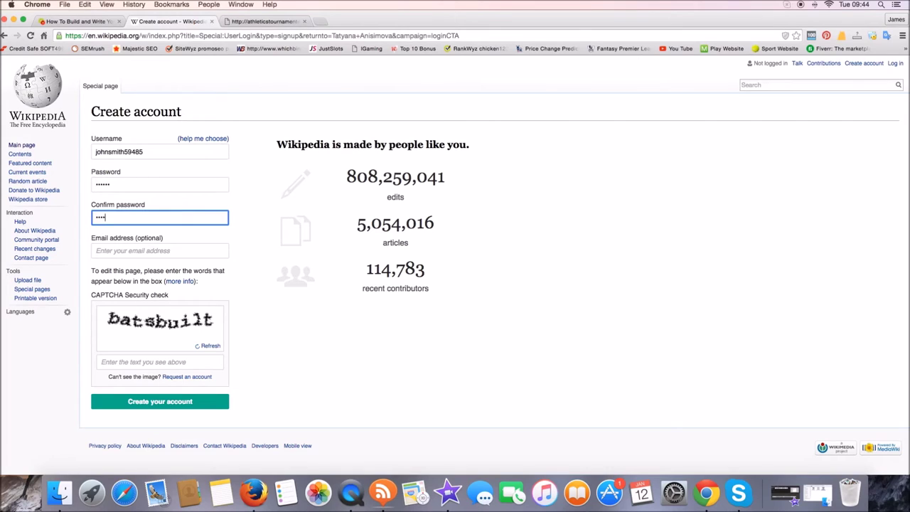
{"action": "type", "text": "**"}
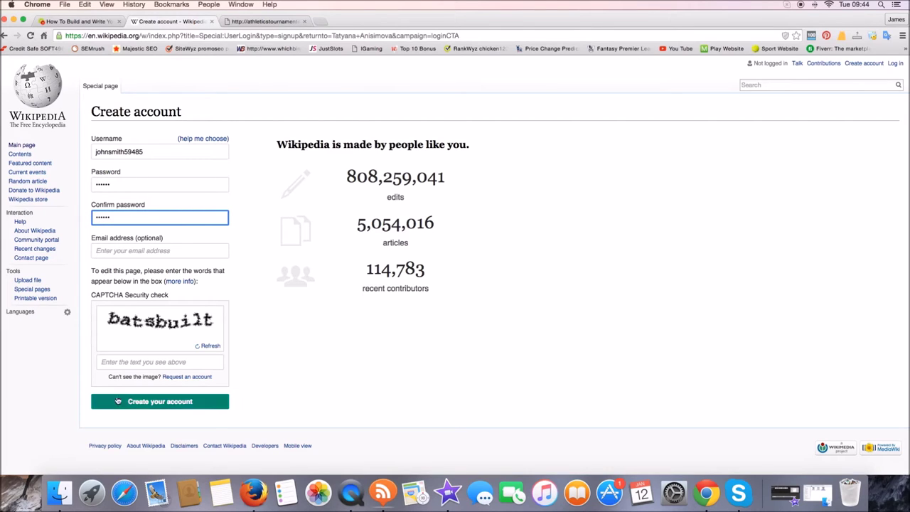
Answer the CAPTCHA with 'batsbuilt' and submit the account sign-up.
{"action": "left_click", "coordinate": [133, 361]}
{"action": "type", "text": "b"}
{"action": "key", "text": "BackSpace"}
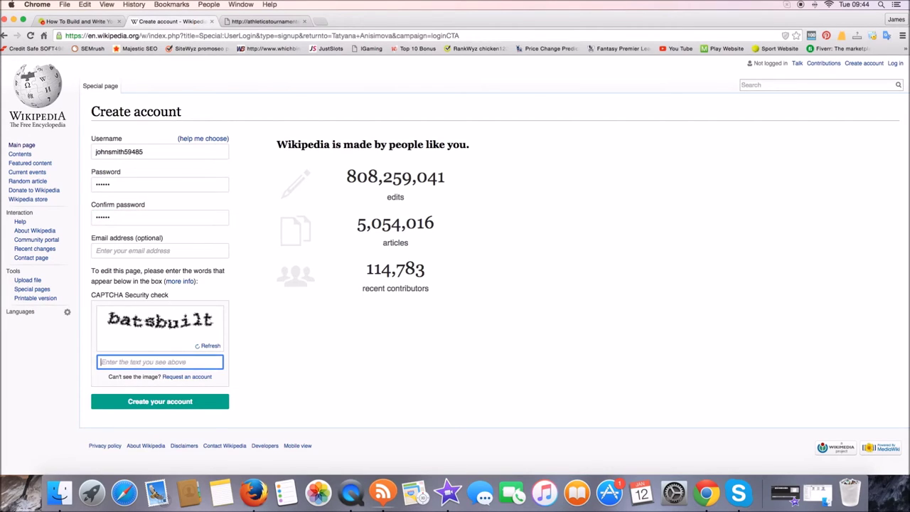
{"action": "type", "text": "batsbuilt"}
{"action": "left_click", "coordinate": [119, 404]}
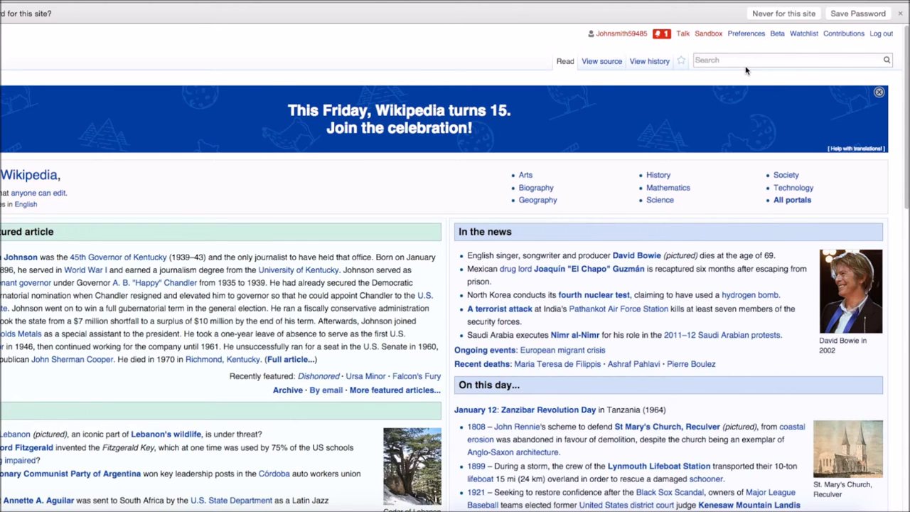
Search Wikipedia for 'athletics tournament'.
{"action": "type", "text": "athletics tournament"}
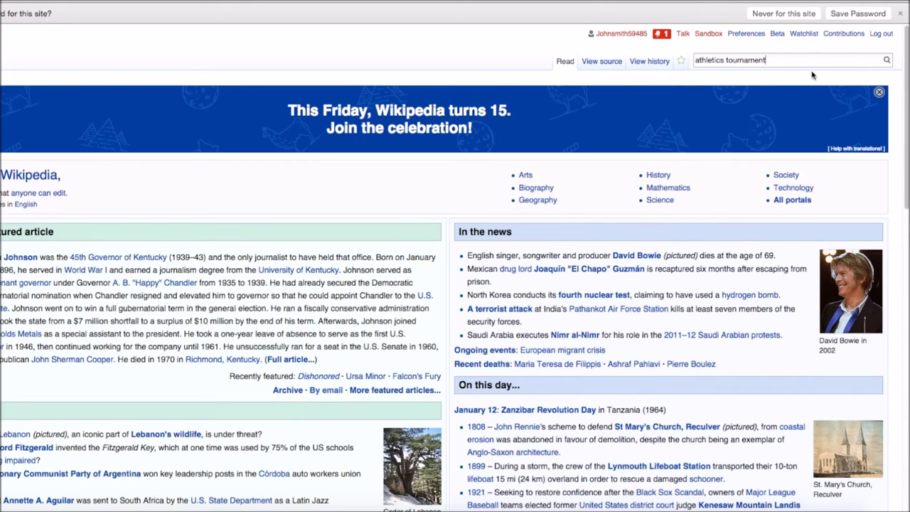
{"action": "left_click", "coordinate": [888, 61]}
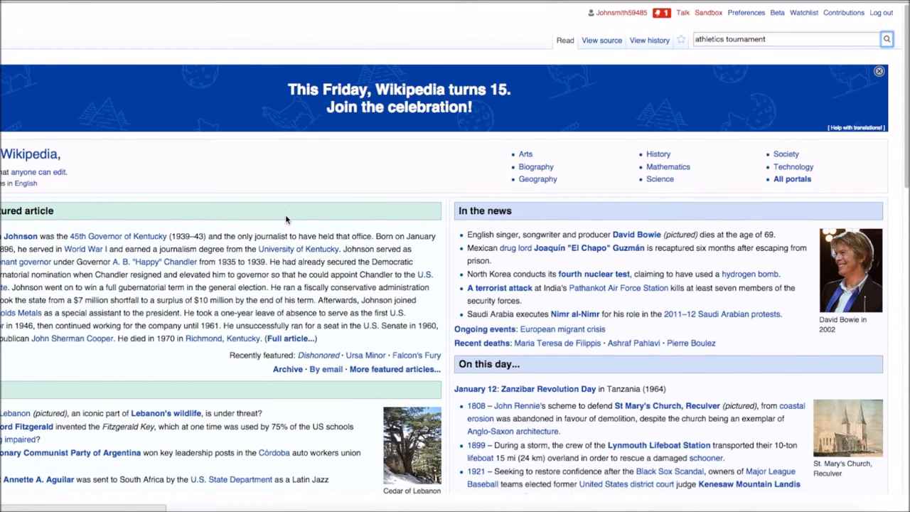
Scroll the search results and switch to showing 500 results per page.
{"action": "scroll", "coordinate": [483, 224], "scroll_direction": "down", "scroll_amount": 2}
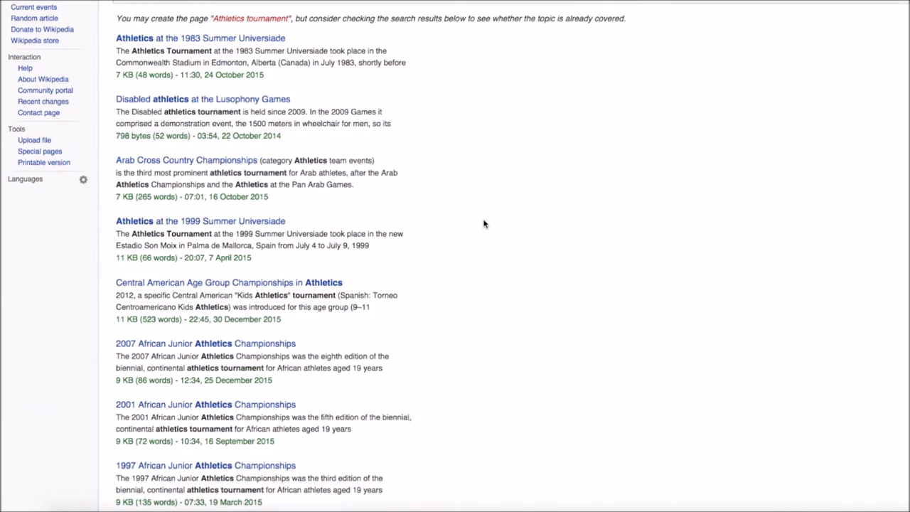
{"action": "scroll", "coordinate": [483, 224], "scroll_direction": "down", "scroll_amount": 1}
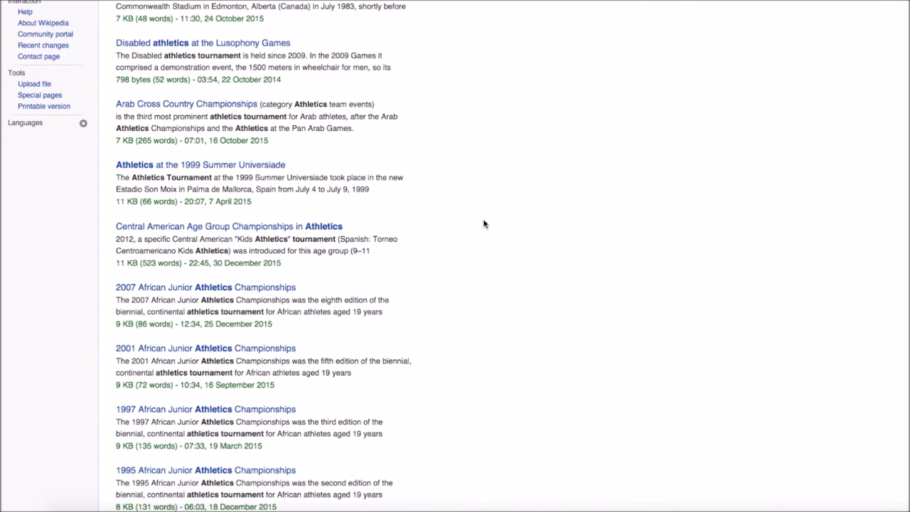
{"action": "scroll", "coordinate": [483, 224], "scroll_direction": "down", "scroll_amount": 2}
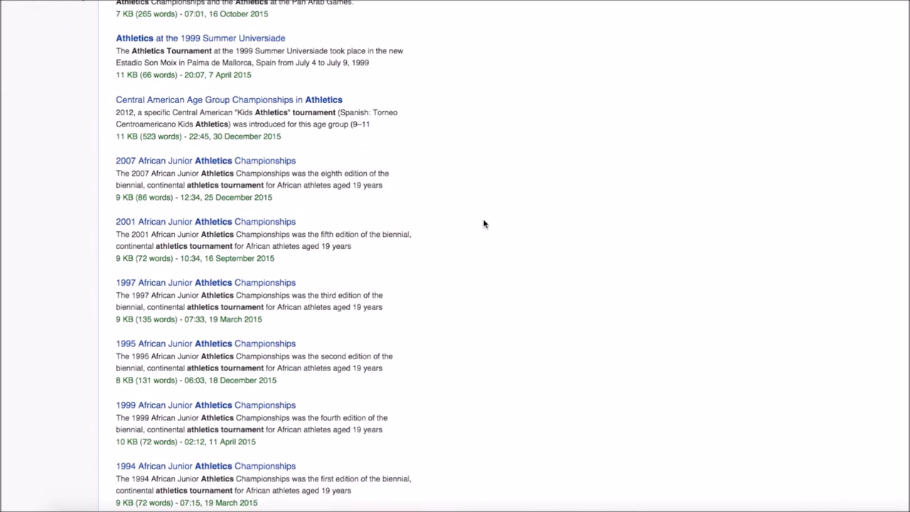
{"action": "scroll", "coordinate": [483, 224], "scroll_direction": "down", "scroll_amount": 1}
{"action": "scroll", "coordinate": [483, 224], "scroll_direction": "down", "scroll_amount": 10}
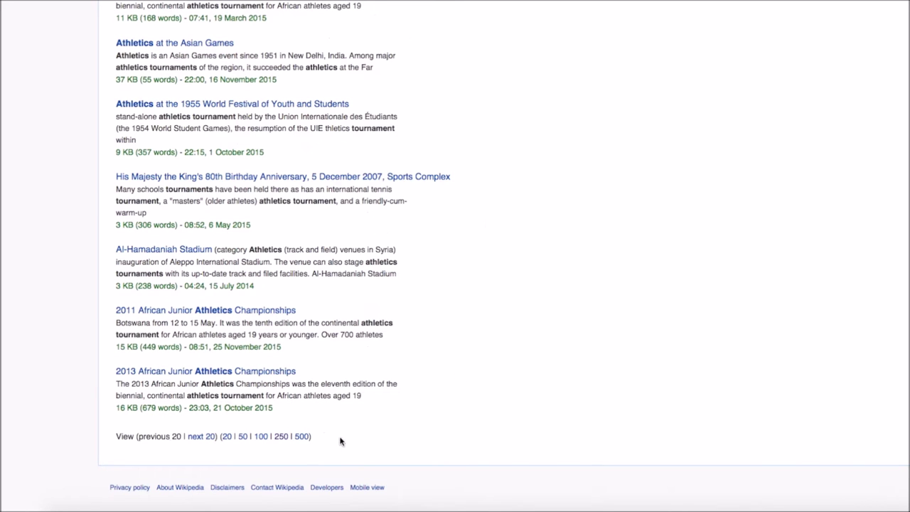
{"action": "left_click", "coordinate": [303, 438]}
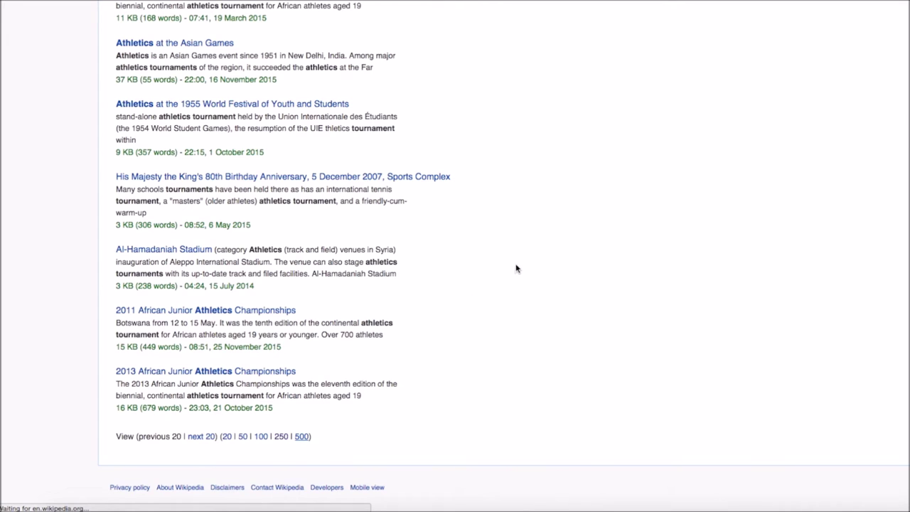
Scroll down the longer results list and open the Al-Hamadaniah Stadium article.
{"action": "scroll", "coordinate": [546, 265], "scroll_direction": "down", "scroll_amount": 1}
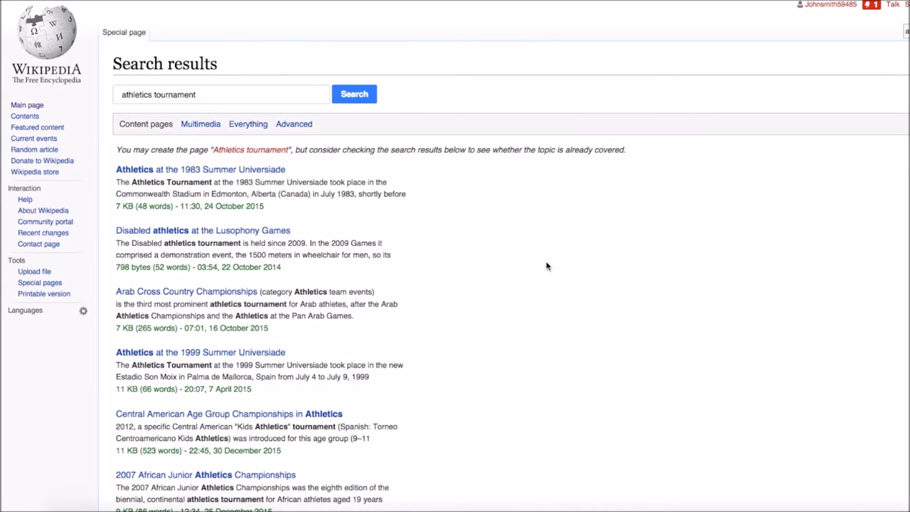
{"action": "scroll", "coordinate": [547, 266], "scroll_direction": "down", "scroll_amount": 1}
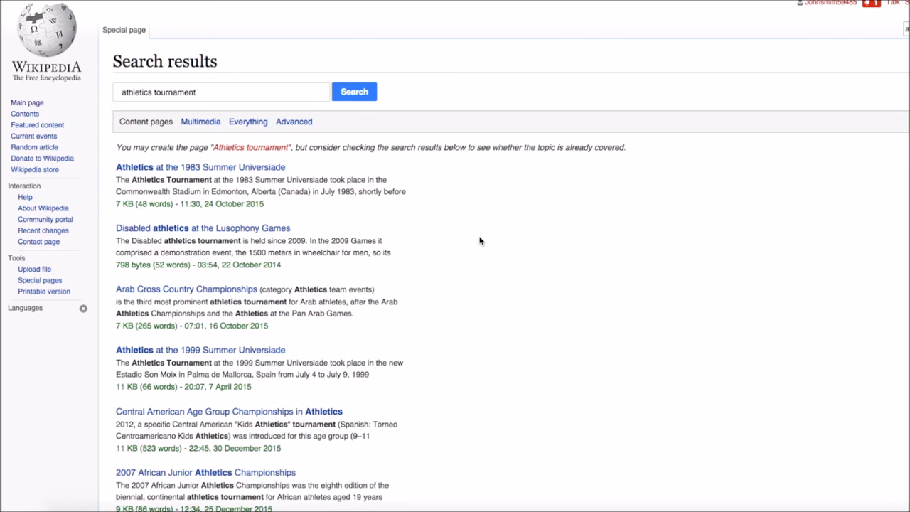
{"action": "scroll", "coordinate": [517, 252], "scroll_direction": "down", "scroll_amount": 1}
{"action": "scroll", "coordinate": [517, 252], "scroll_direction": "down", "scroll_amount": 5}
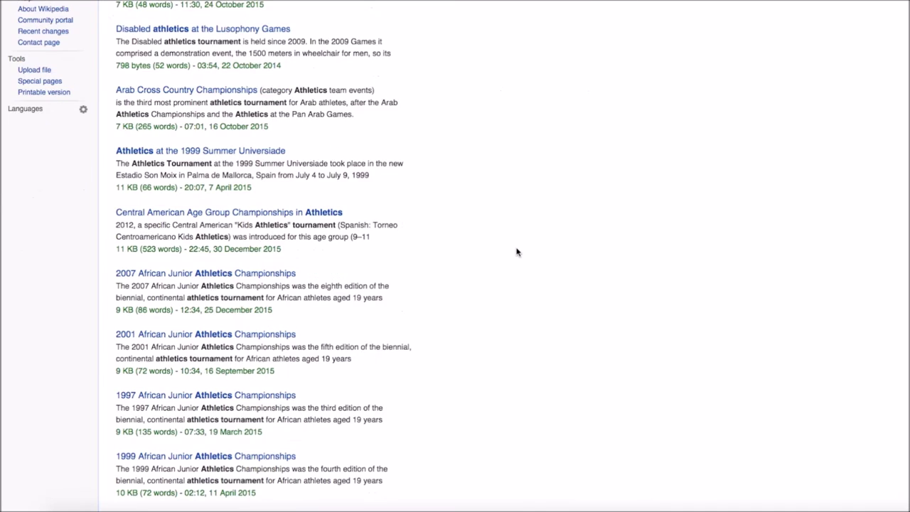
{"action": "scroll", "coordinate": [517, 251], "scroll_direction": "down", "scroll_amount": 4}
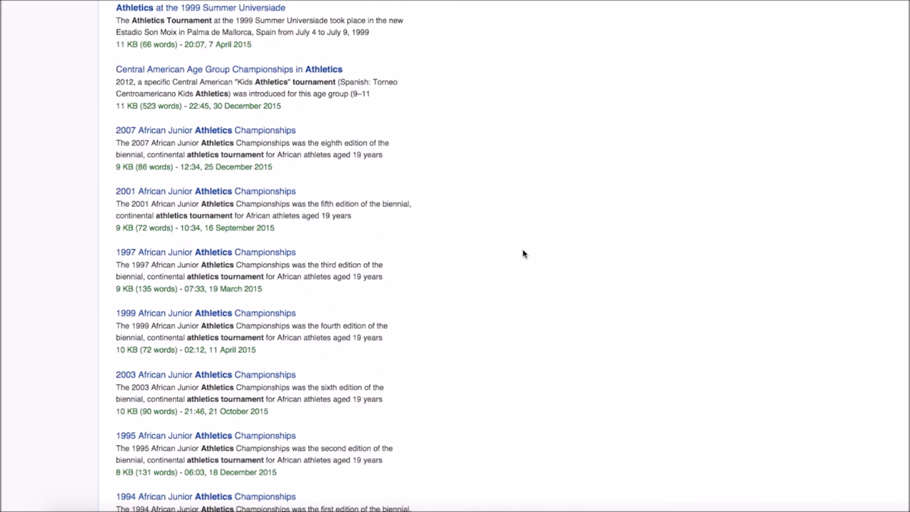
{"action": "scroll", "coordinate": [522, 254], "scroll_direction": "down", "scroll_amount": 6}
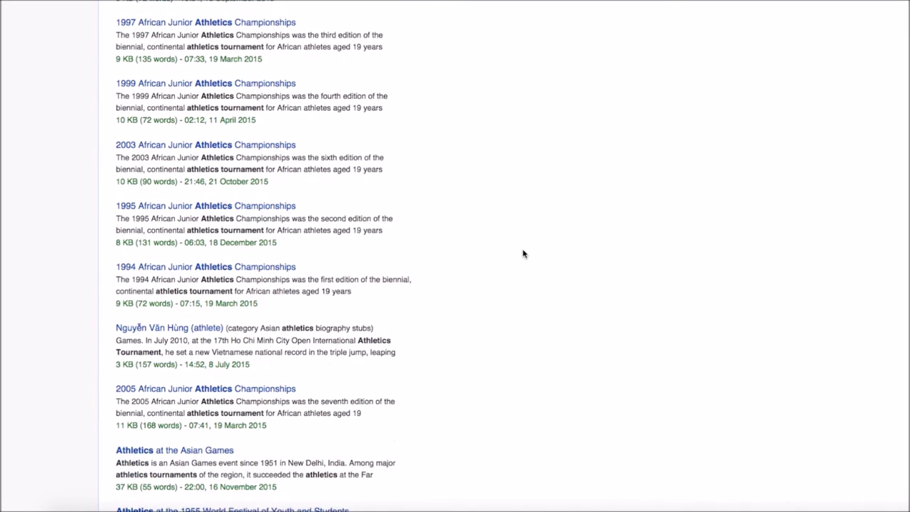
{"action": "scroll", "coordinate": [523, 254], "scroll_direction": "down", "scroll_amount": 6}
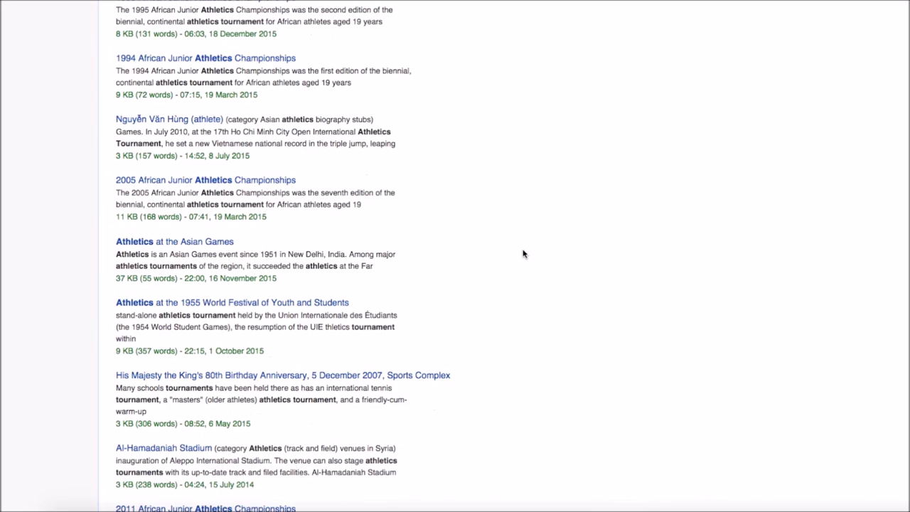
{"action": "scroll", "coordinate": [522, 254], "scroll_direction": "down", "scroll_amount": 4}
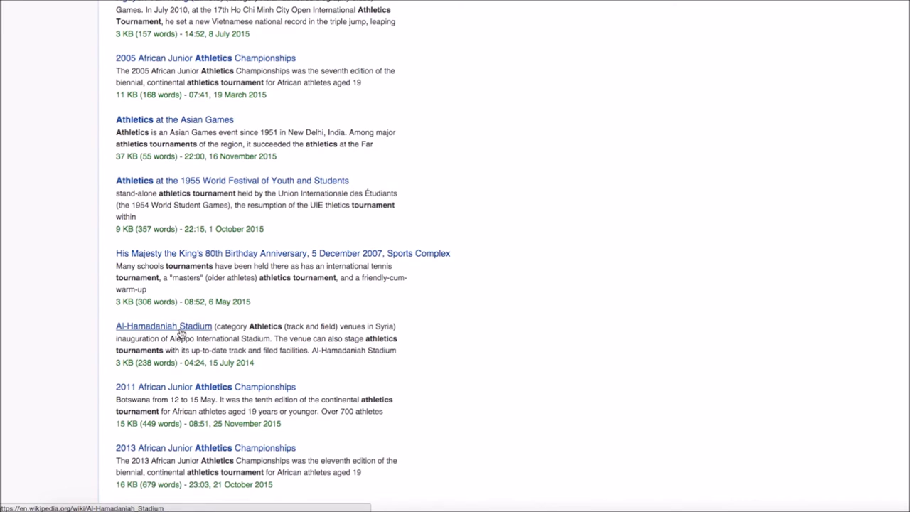
{"action": "left_click", "coordinate": [181, 332]}
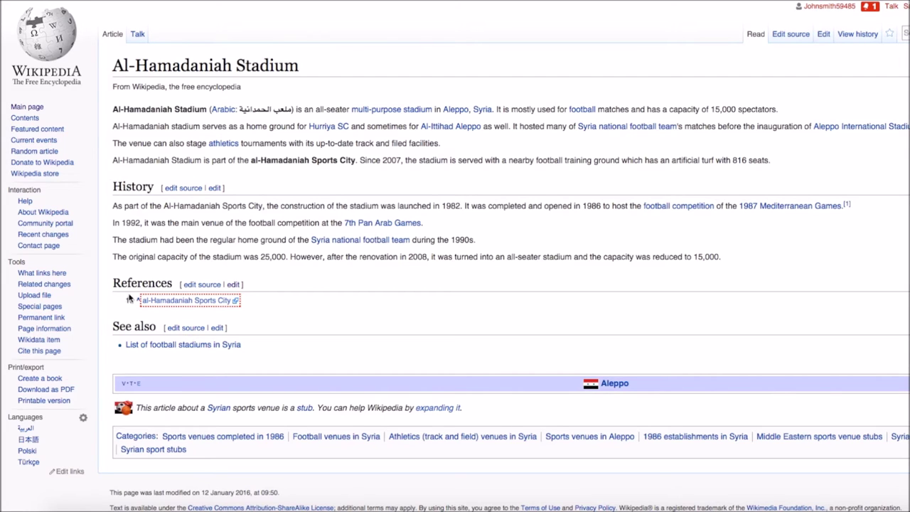
{"action": "left_click", "coordinate": [233, 285]}
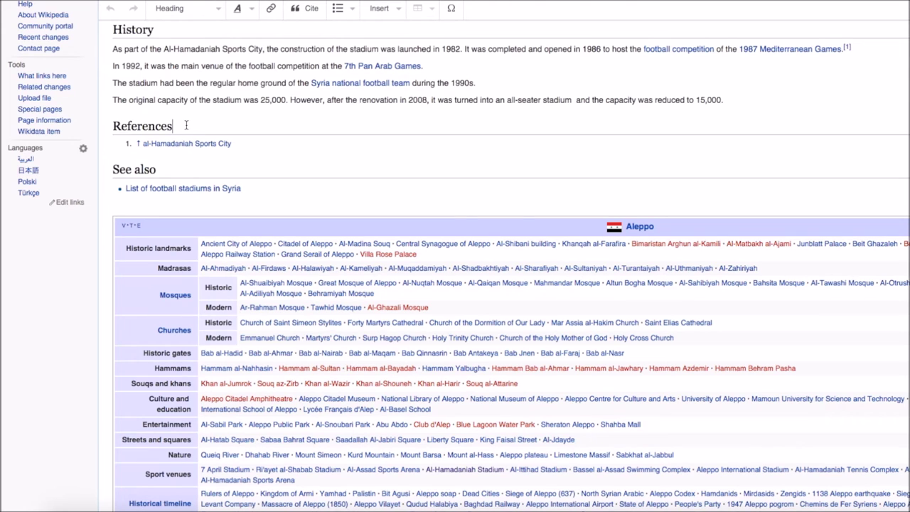
{"action": "key", "text": "Return"}
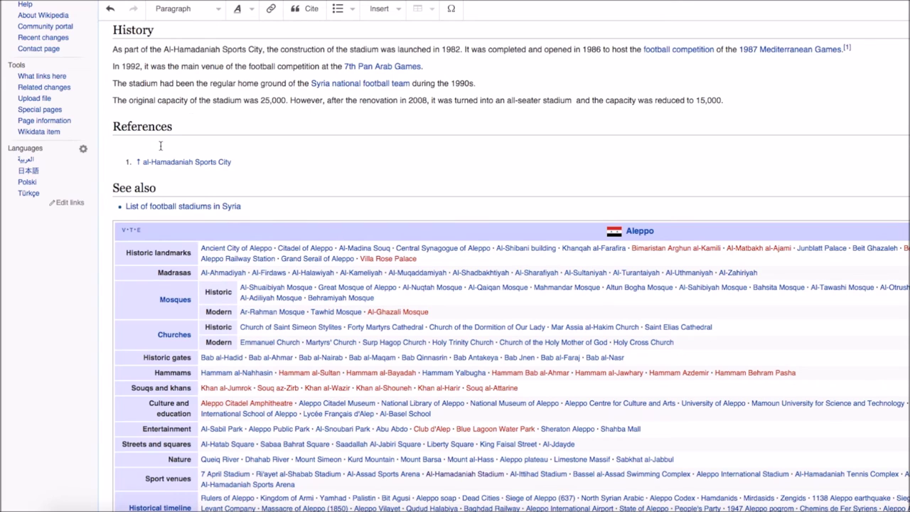
{"action": "right_click", "coordinate": [161, 145]}
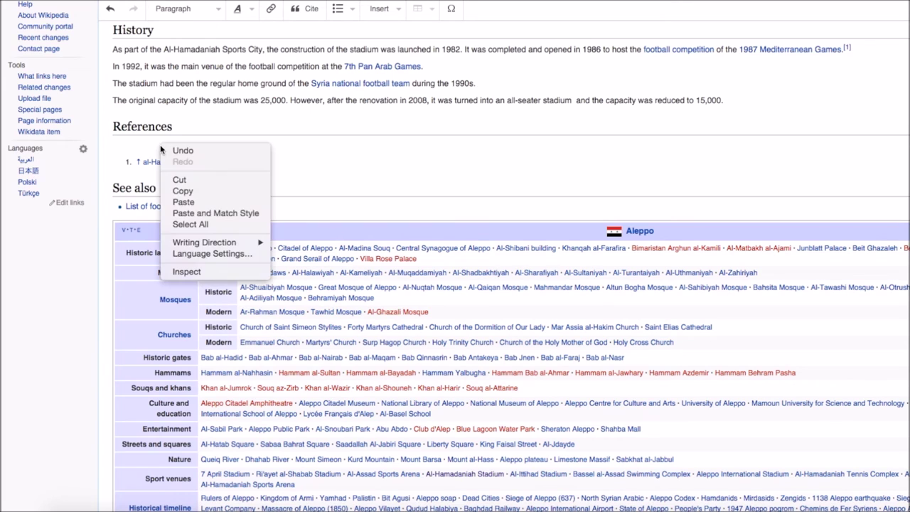
{"action": "left_click", "coordinate": [183, 204]}
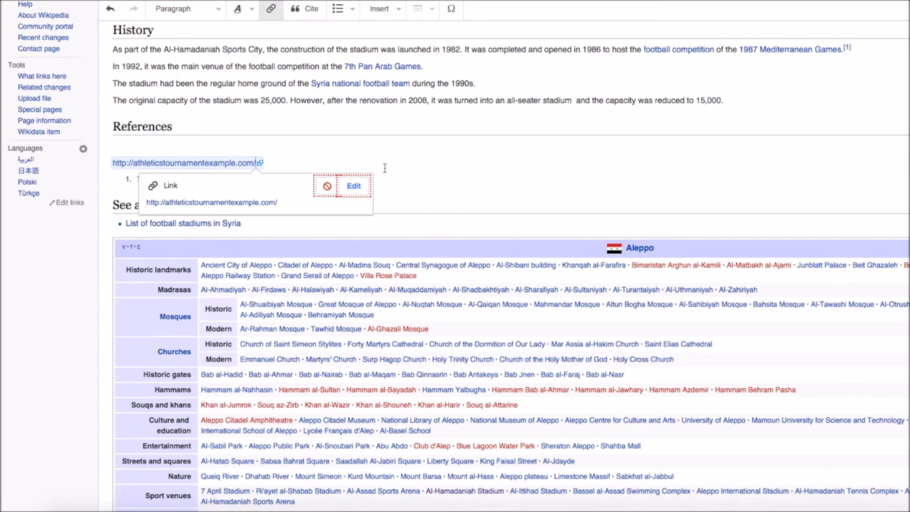
{"action": "left_click", "coordinate": [426, 162]}
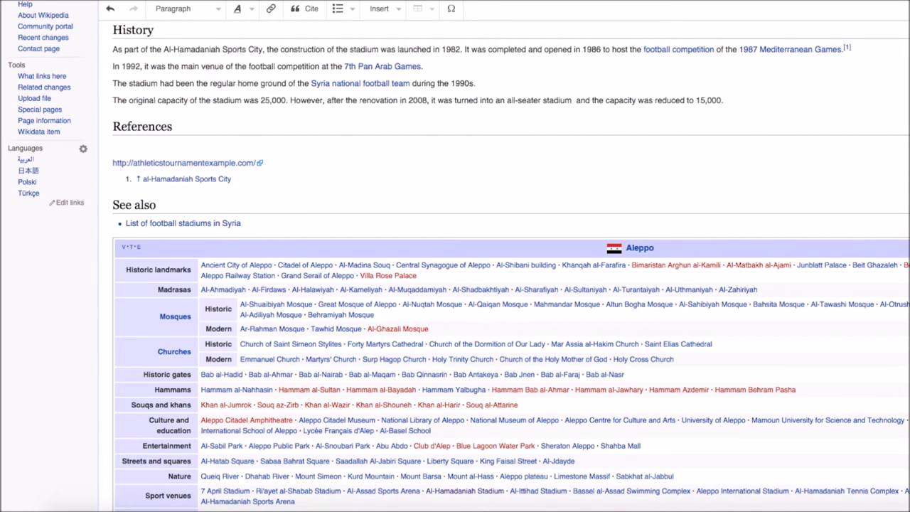
{"action": "key", "text": "alt+shift+s"}
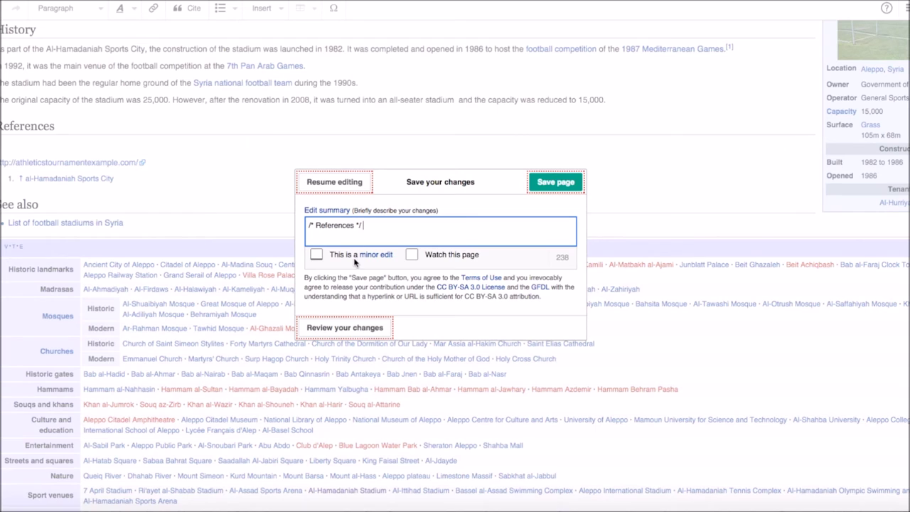
Save the References change as a minor edit, answering the CAPTCHA with 'shylydacca'.
{"action": "left_click", "coordinate": [316, 256]}
{"action": "left_click", "coordinate": [554, 184]}
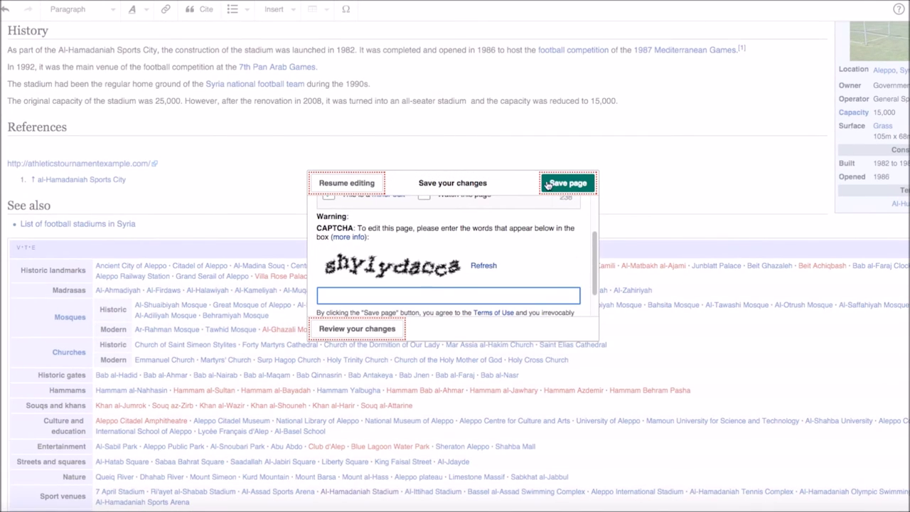
{"action": "type", "text": "shy"}
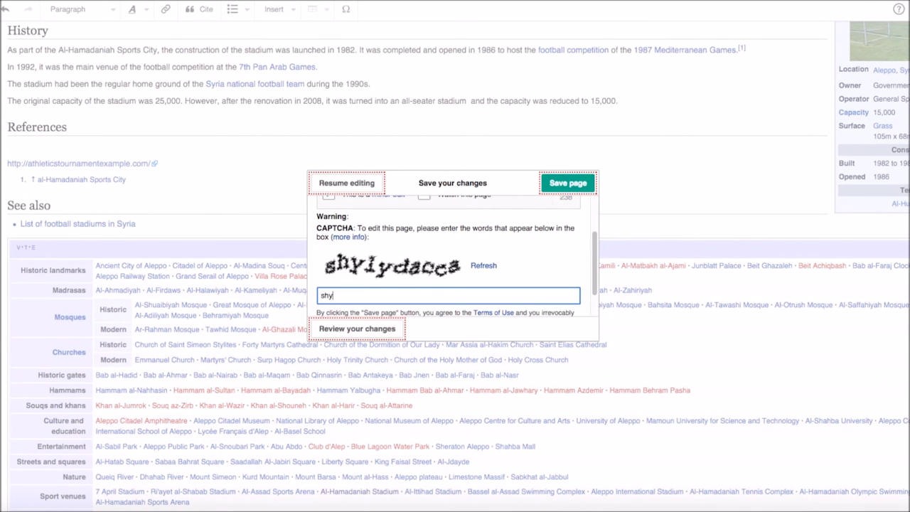
{"action": "type", "text": "lydacca"}
{"action": "left_click", "coordinate": [549, 185]}
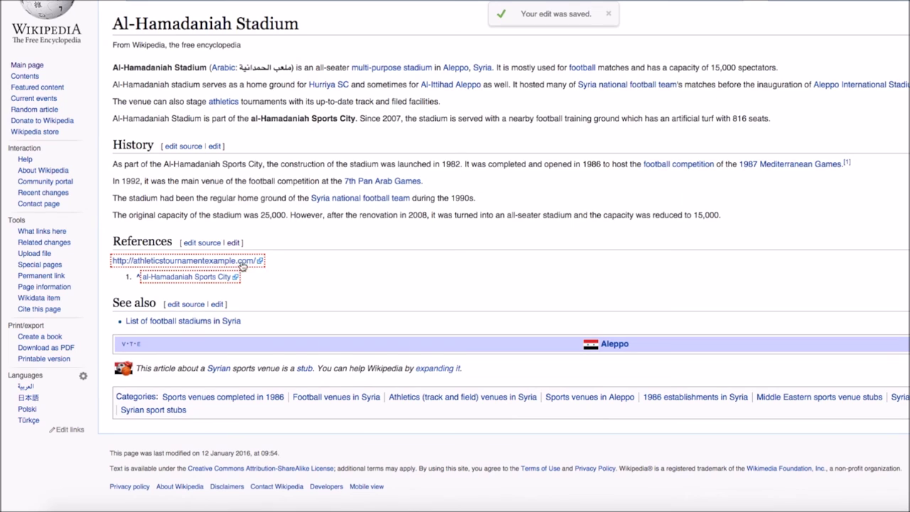
Scroll the saved article to check the new athleticstournamentexample.com link under References.
{"action": "scroll", "coordinate": [298, 242], "scroll_direction": "up", "scroll_amount": 1}
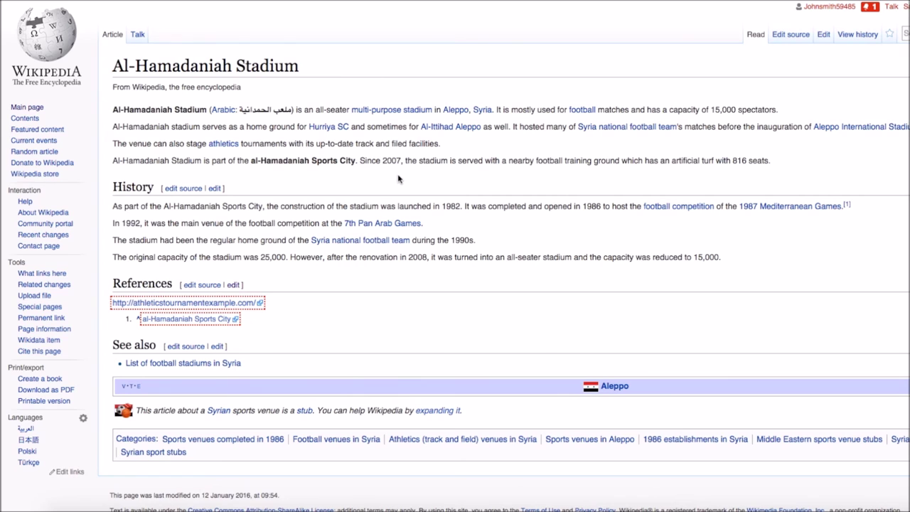
{"action": "scroll", "coordinate": [398, 178], "scroll_direction": "down", "scroll_amount": 1}
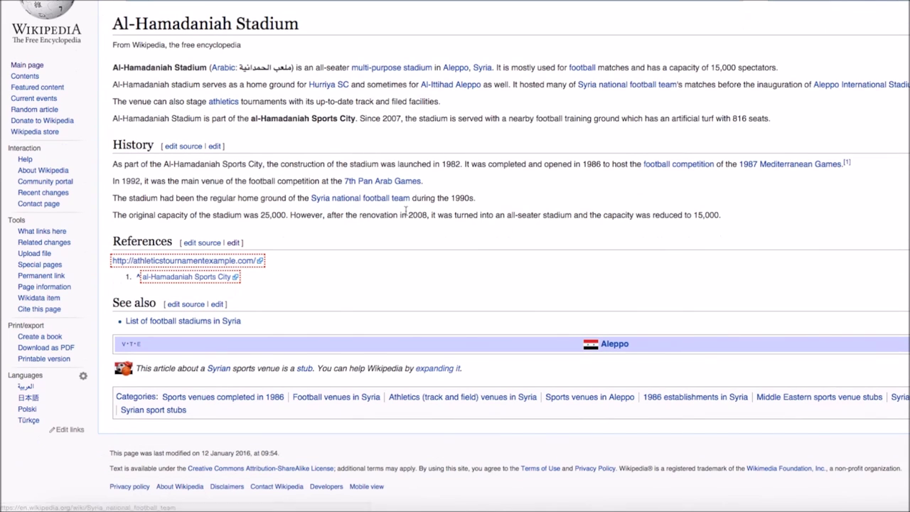
{"action": "scroll", "coordinate": [412, 231], "scroll_direction": "up", "scroll_amount": 1}
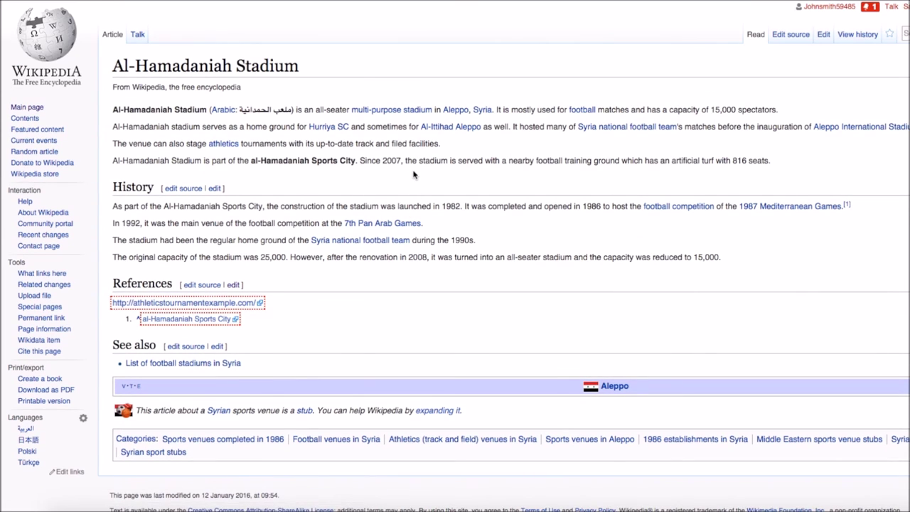